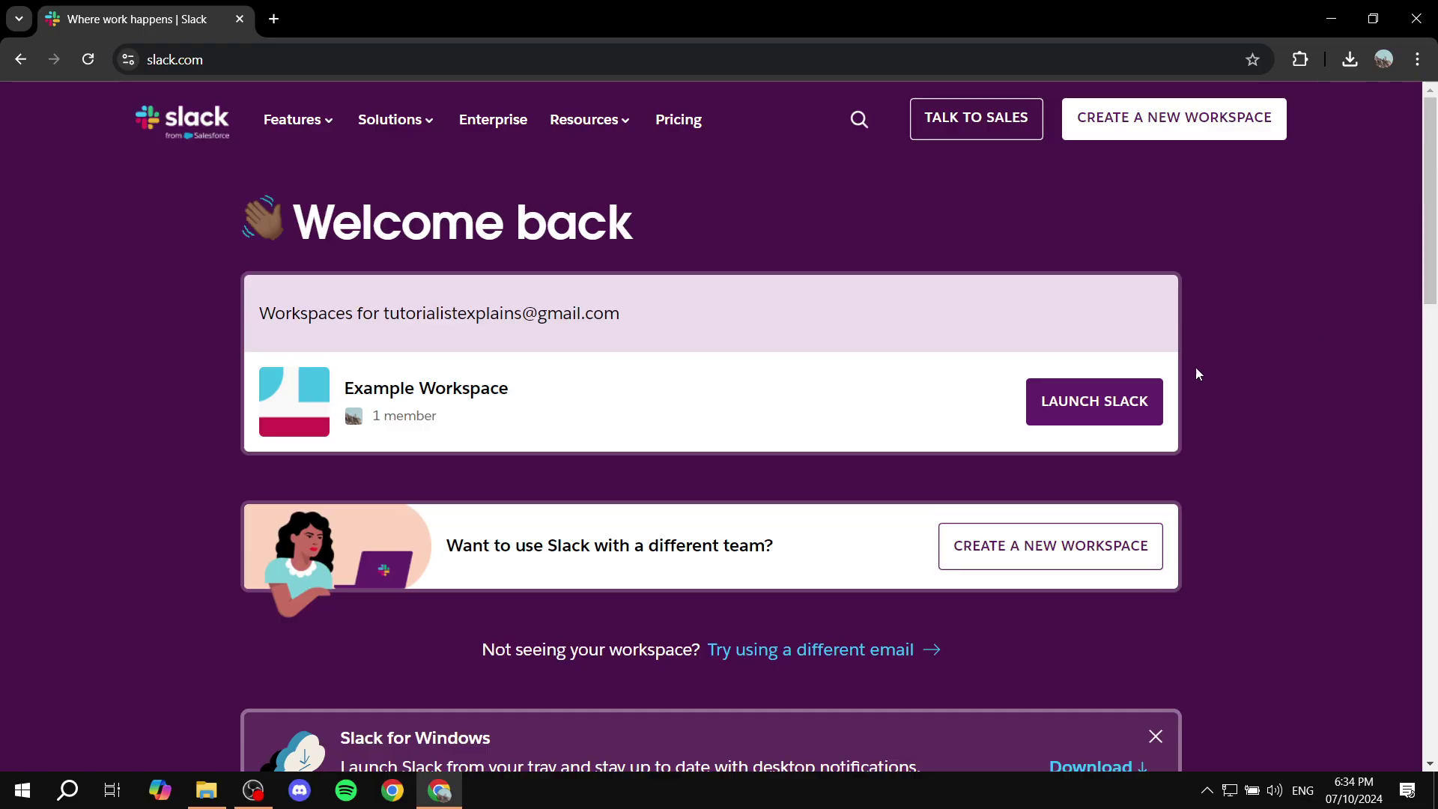
# Launch Example Workspace and continue using Slack in the browser
pyautogui.click(1085, 414)
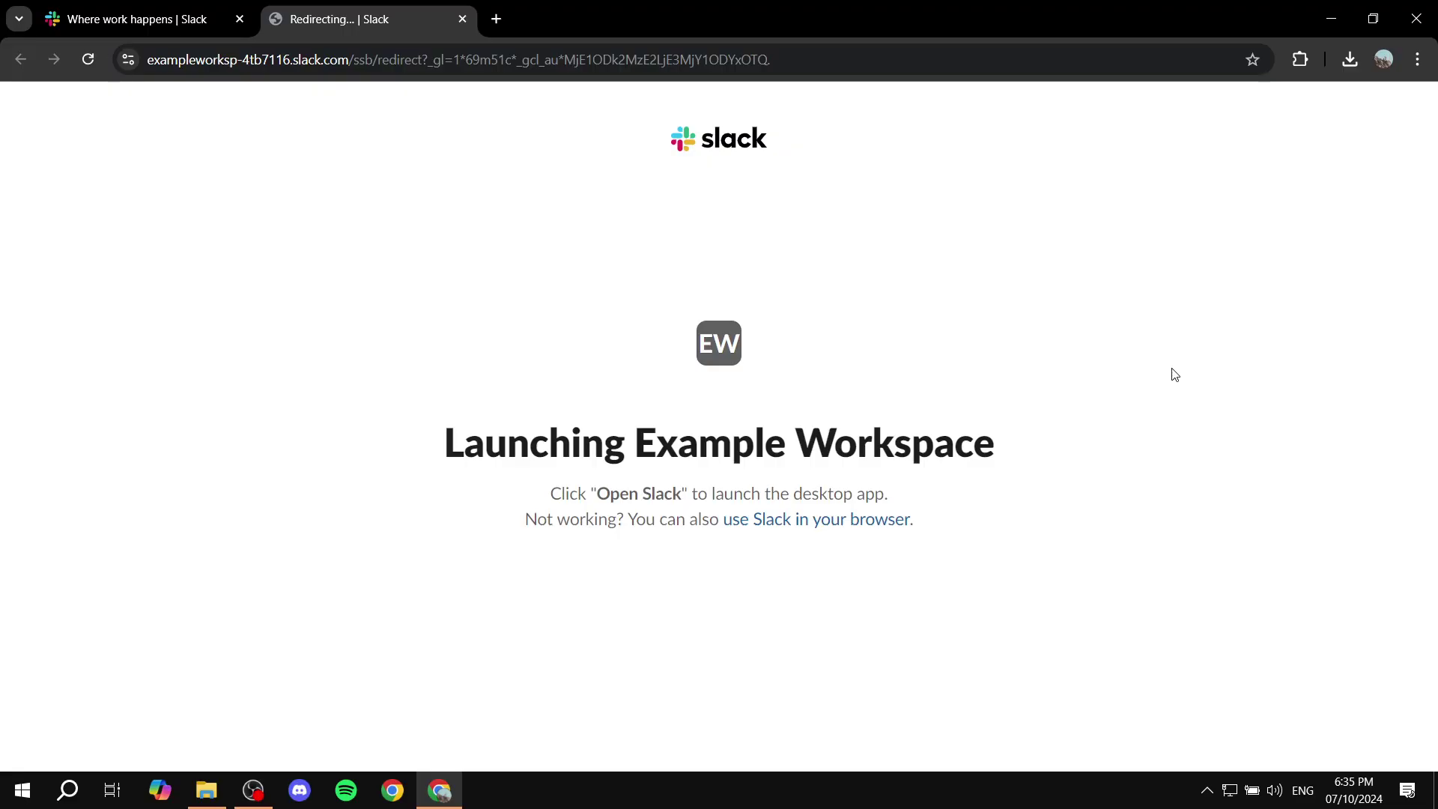
pyautogui.click(868, 531)
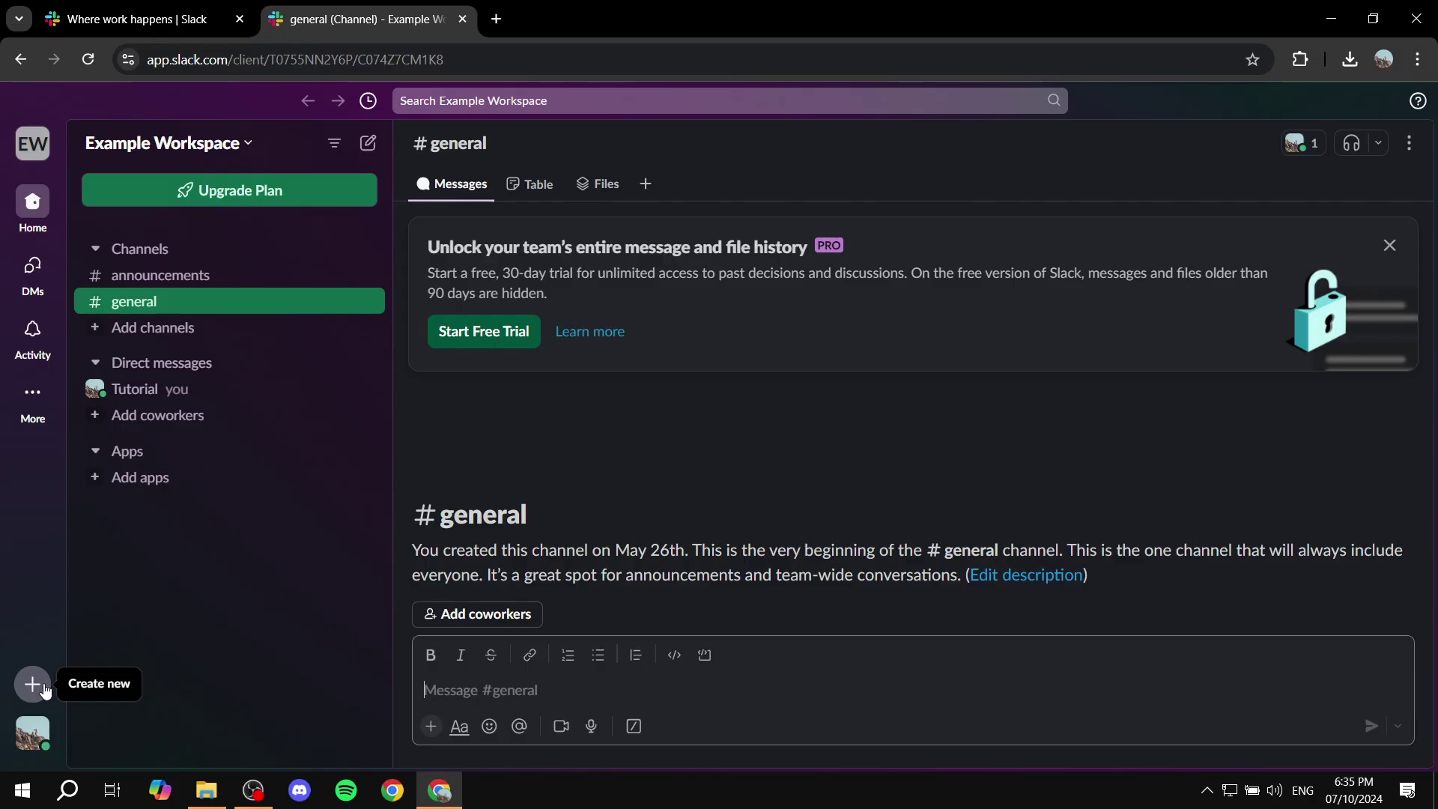
pyautogui.click(34, 691)
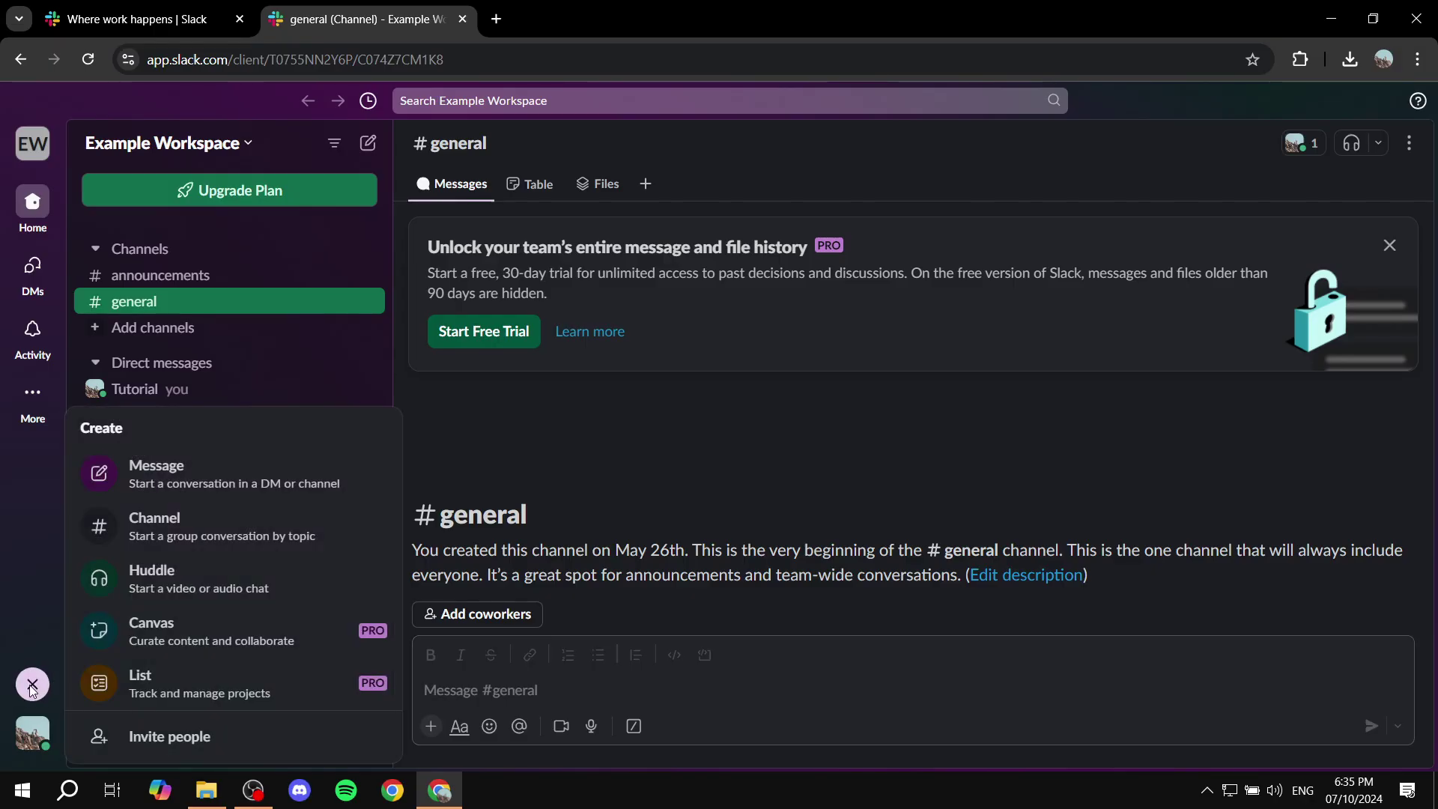
pyautogui.click(25, 591)
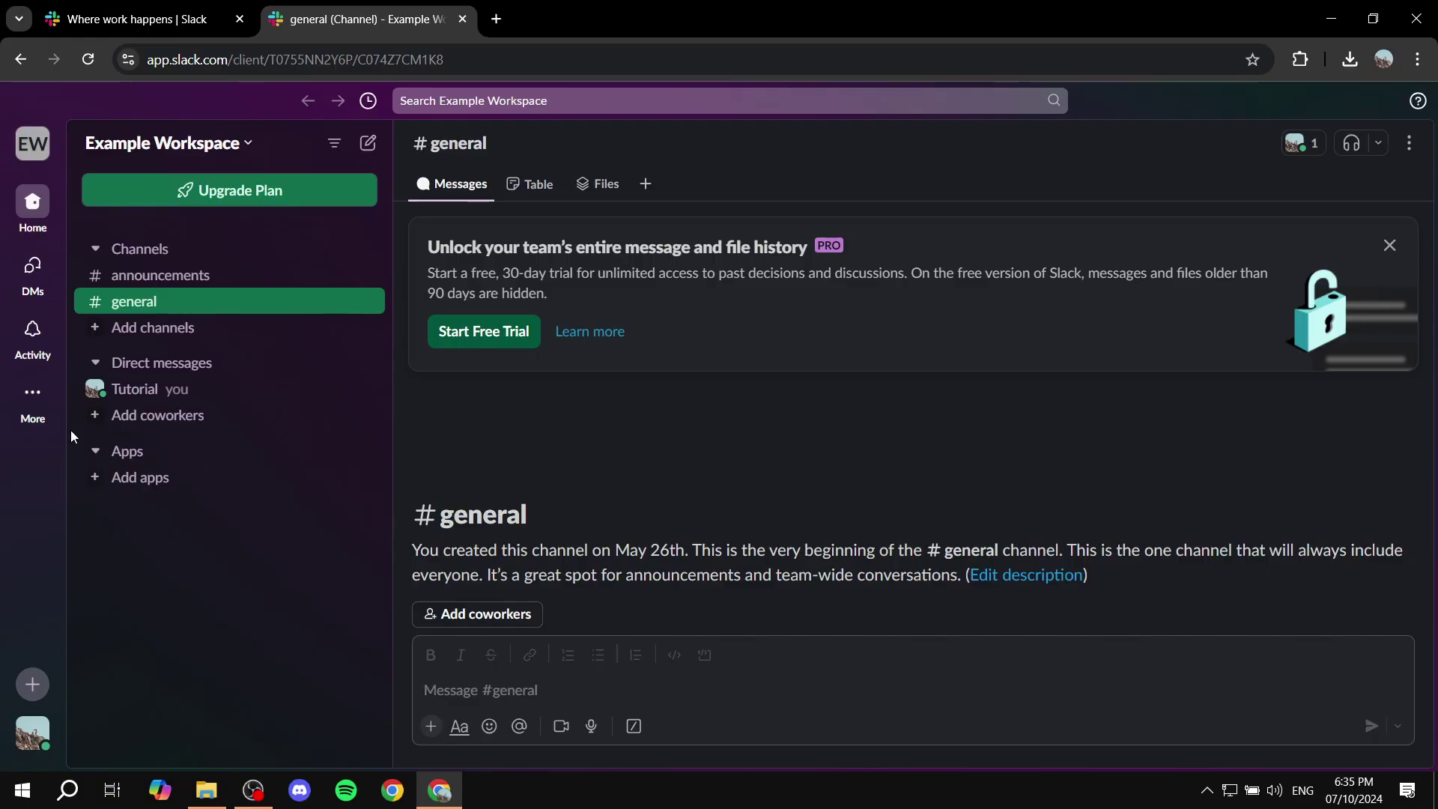
pyautogui.click(42, 412)
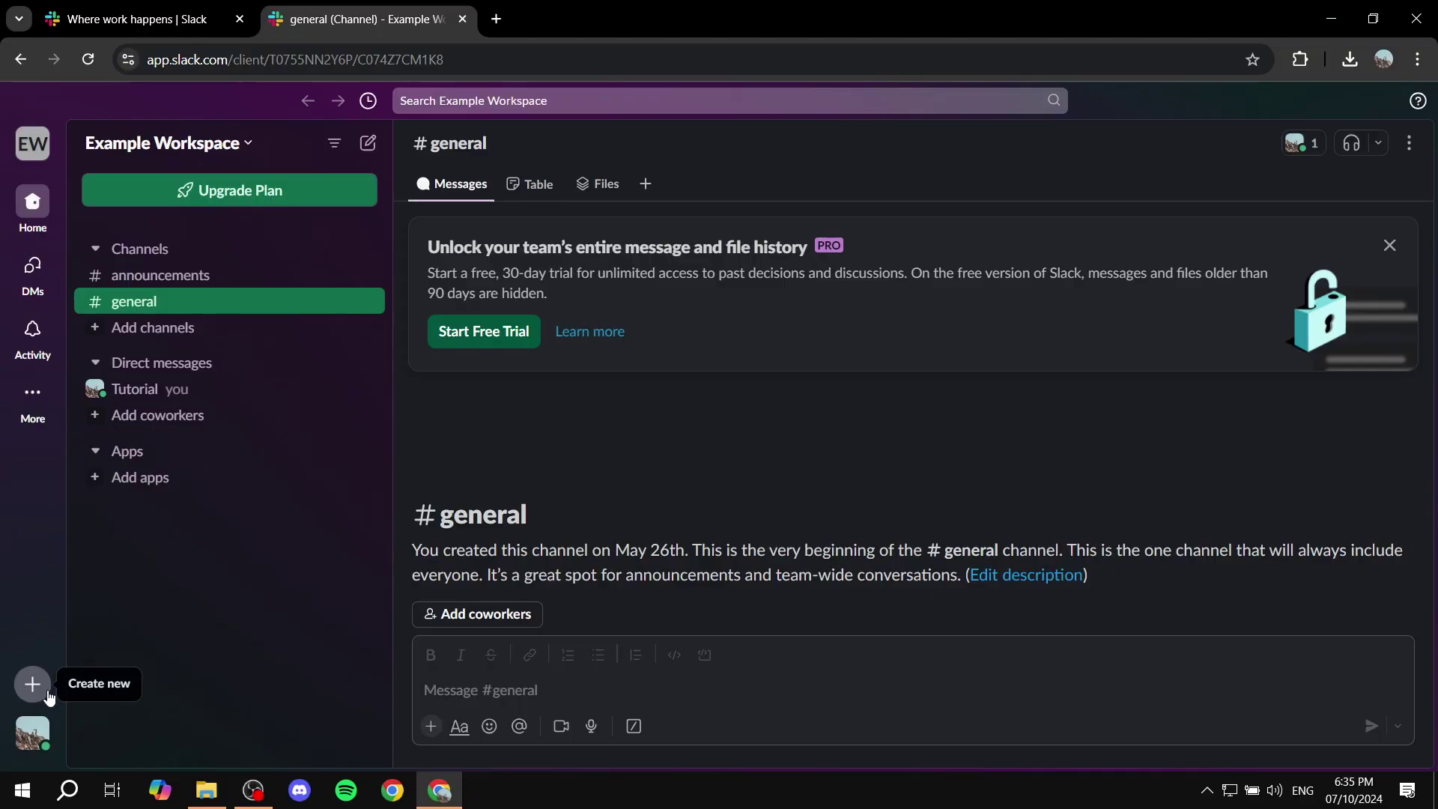
pyautogui.click(33, 740)
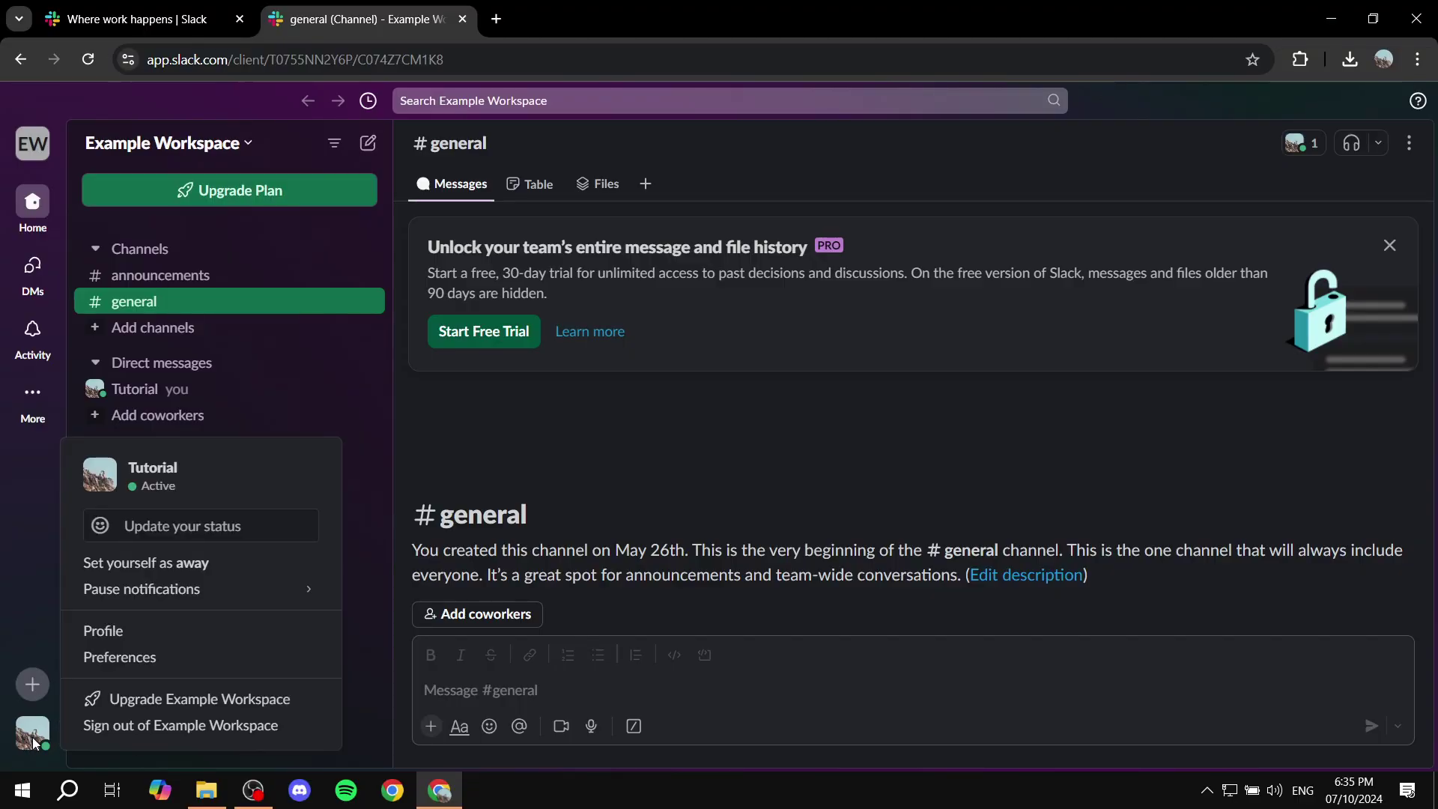
pyautogui.click(32, 740)
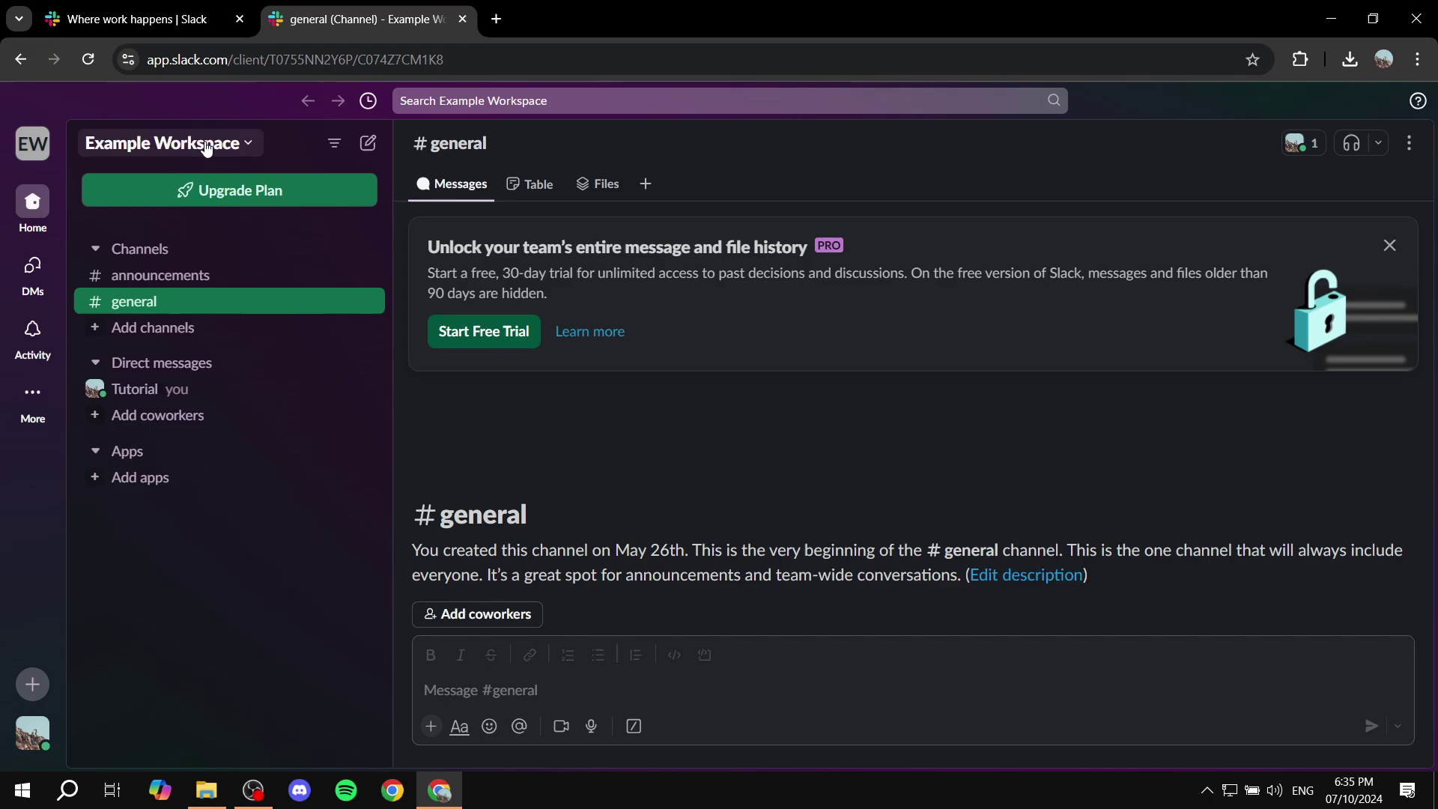
# Display the mobile sign-in QR code for Example Workspace, review its scanning instructions, and close it
pyautogui.click(206, 146)
pyautogui.click(225, 146)
pyautogui.click(217, 146)
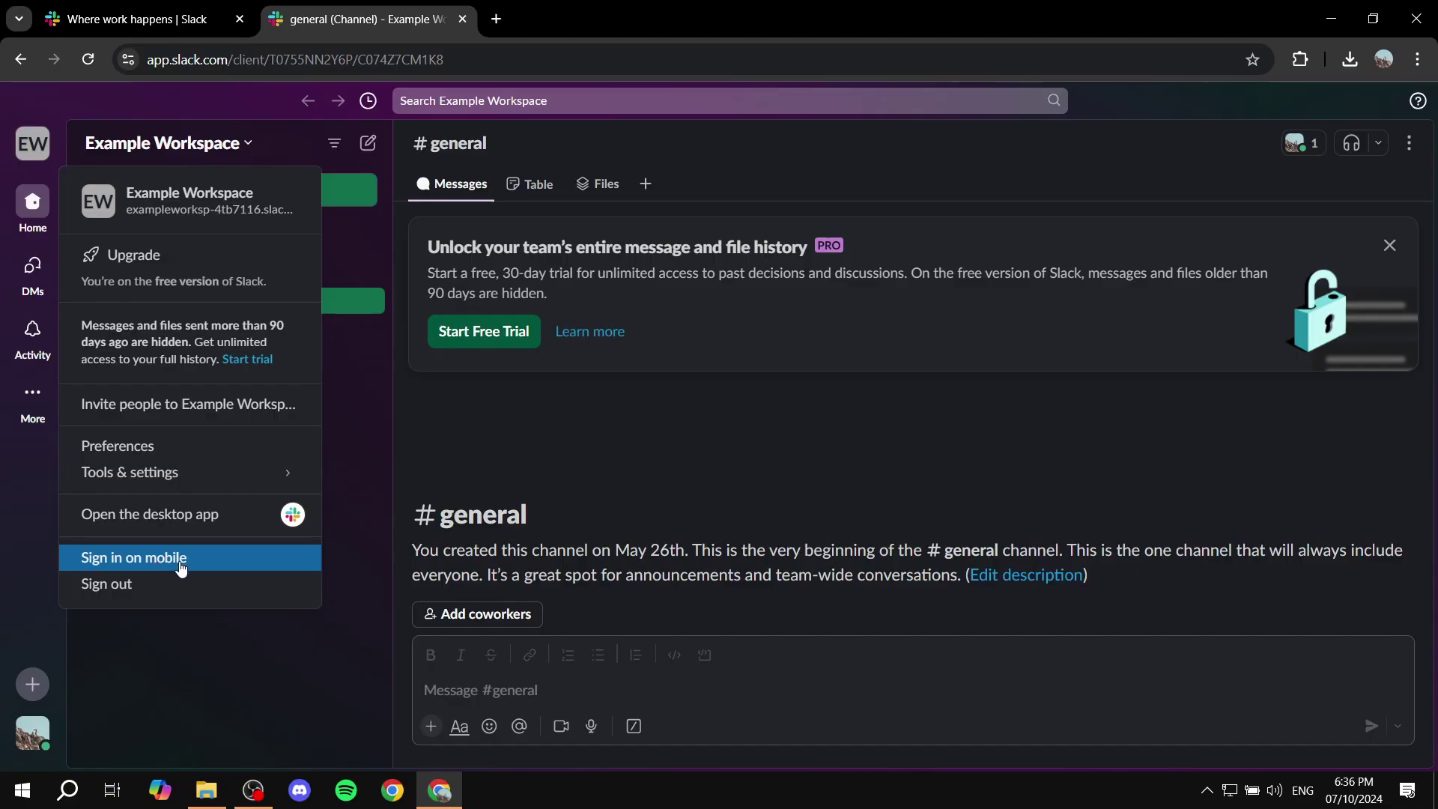
pyautogui.click(180, 559)
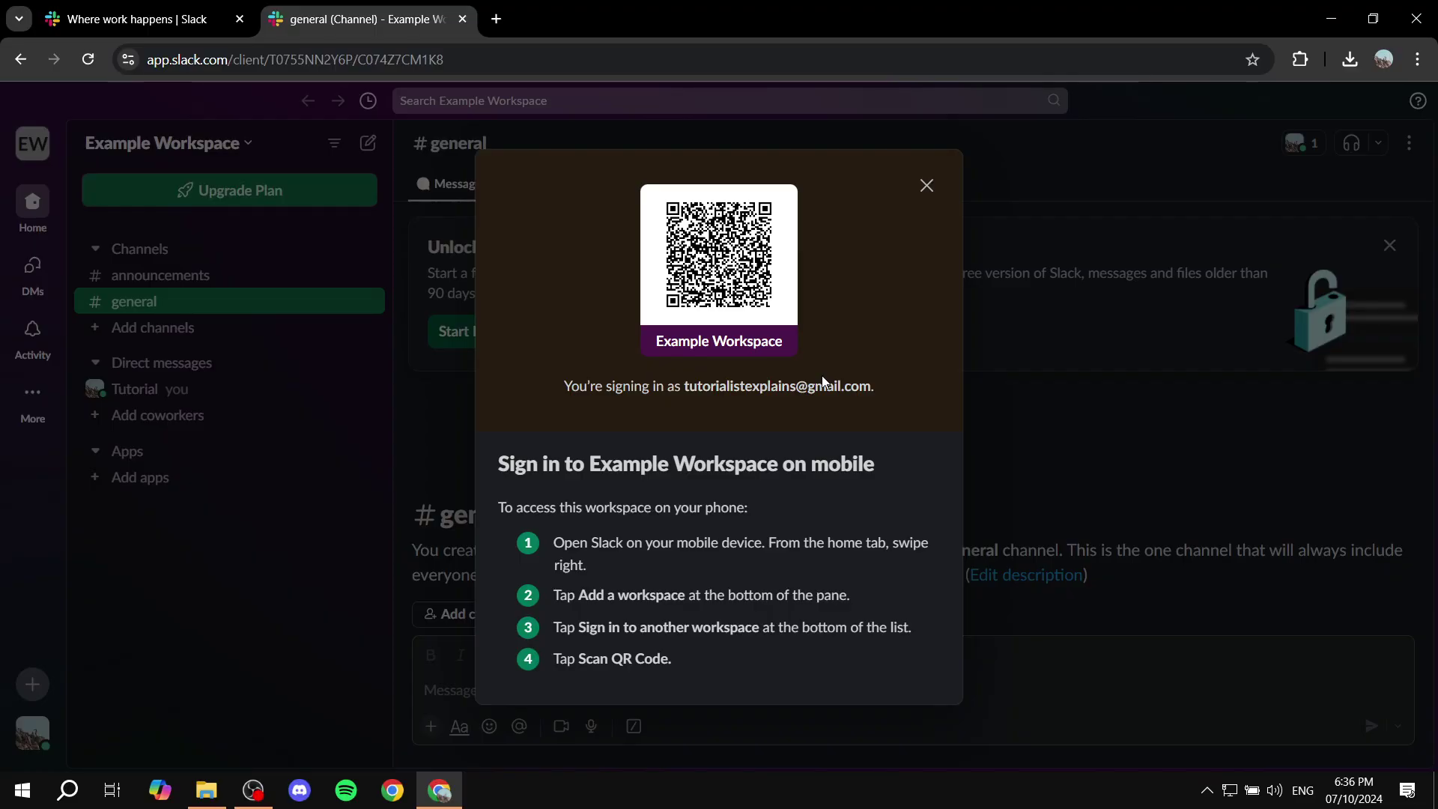
pyautogui.moveTo(661, 558); pyautogui.dragTo(766, 557)
pyautogui.click(839, 560)
pyautogui.moveTo(611, 628); pyautogui.dragTo(725, 646)
pyautogui.click(725, 646)
pyautogui.click(933, 187)
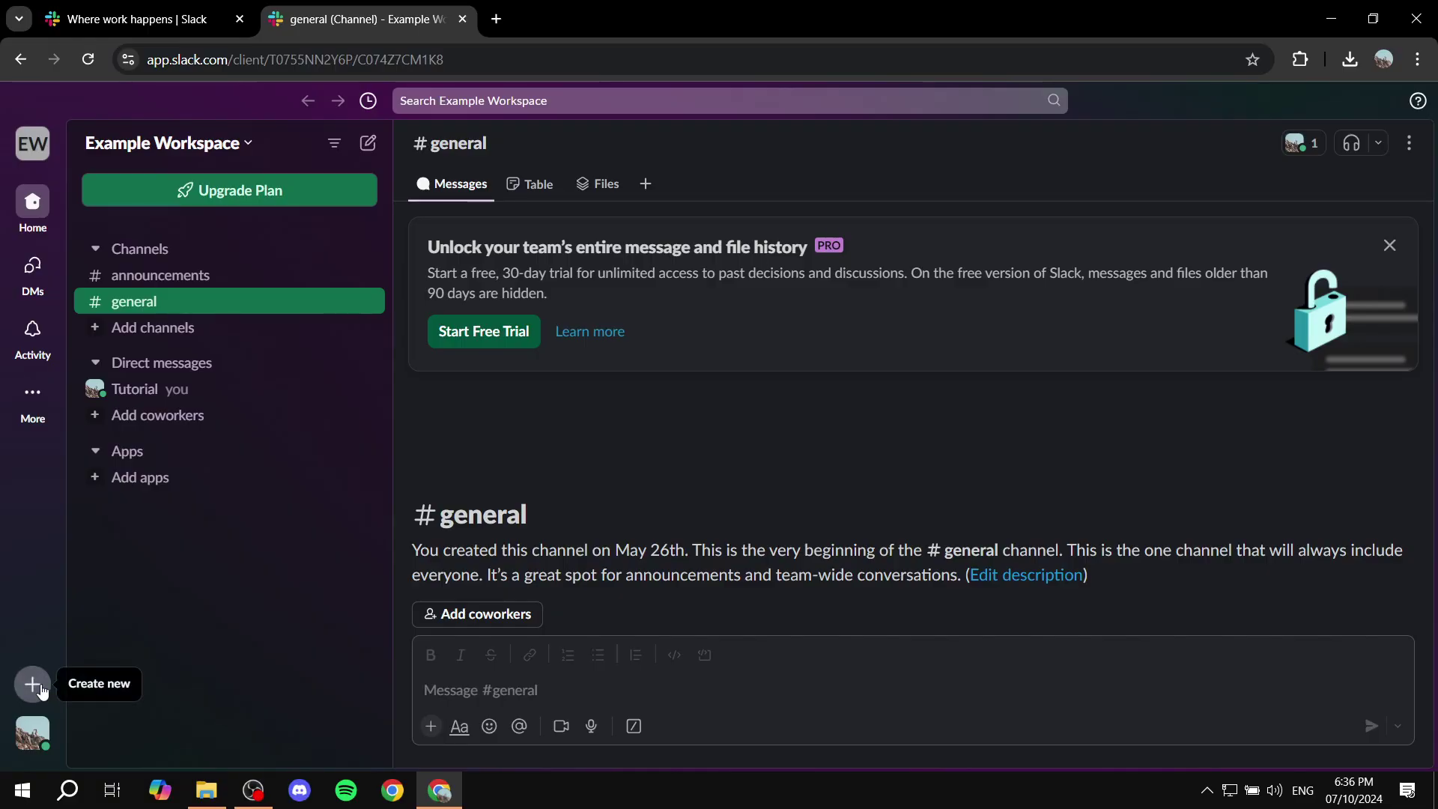
# Copy the invite link for Example Workspace from the option for inviting people
pyautogui.click(33, 684)
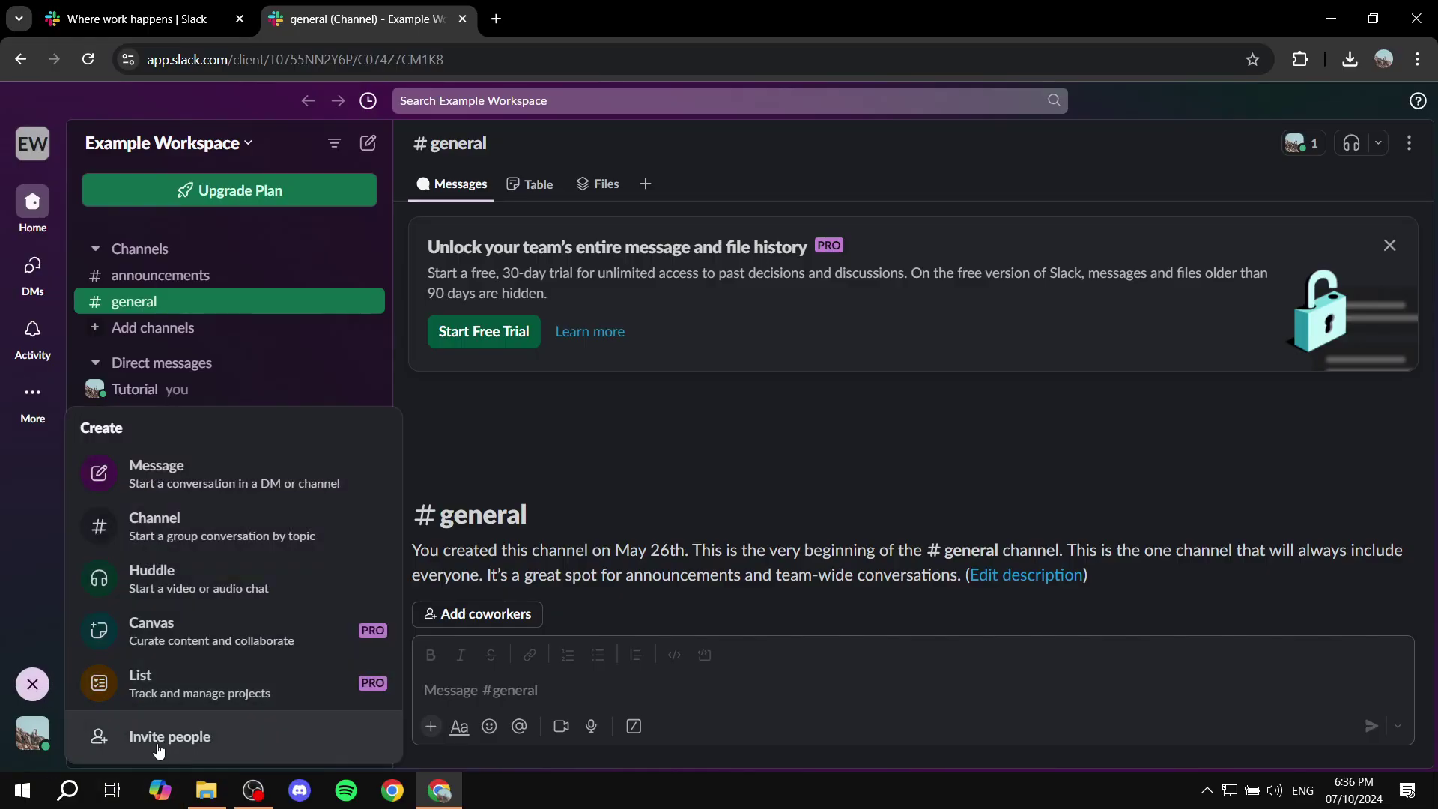
pyautogui.click(158, 741)
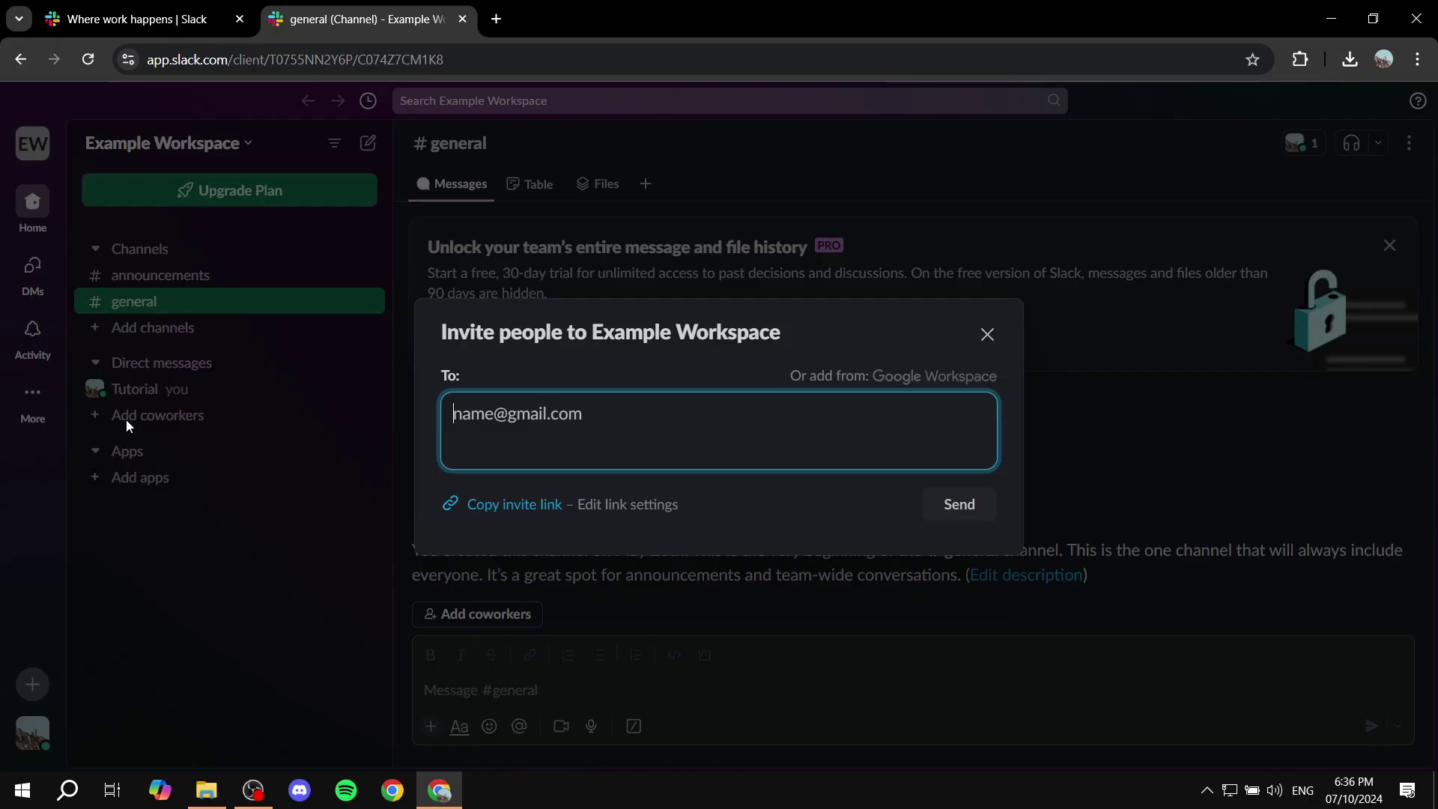
pyautogui.click(508, 514)
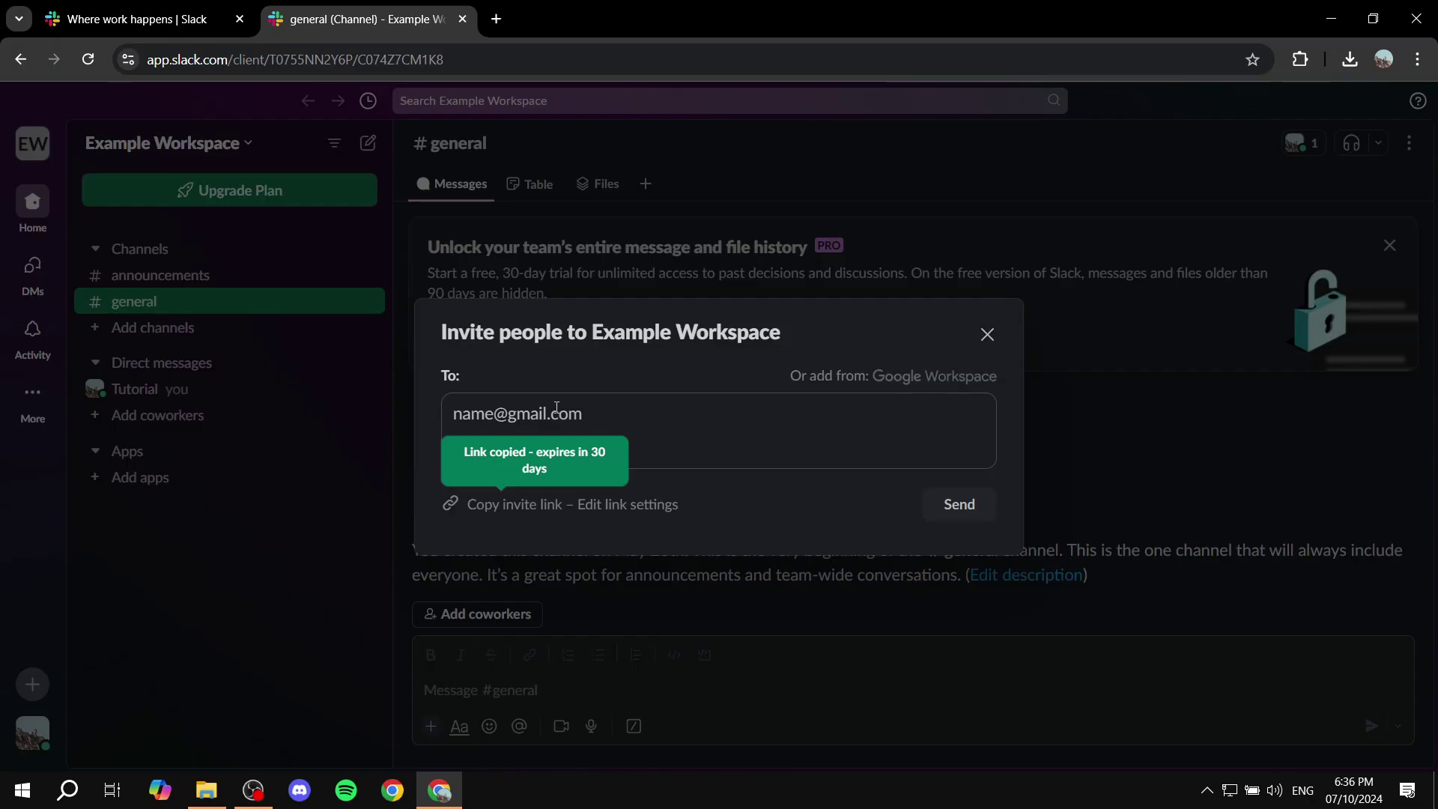
pyautogui.click(532, 466)
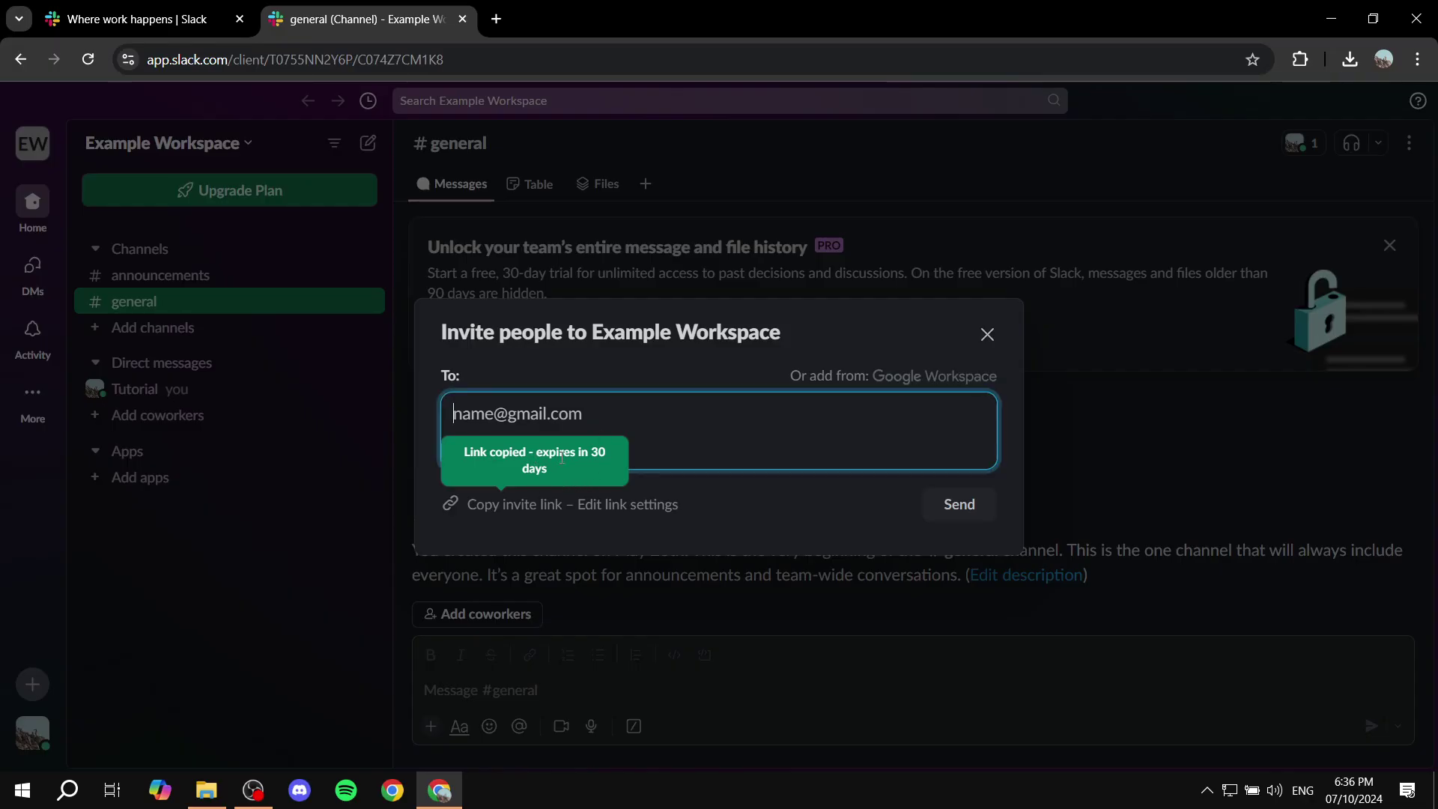
pyautogui.click(554, 506)
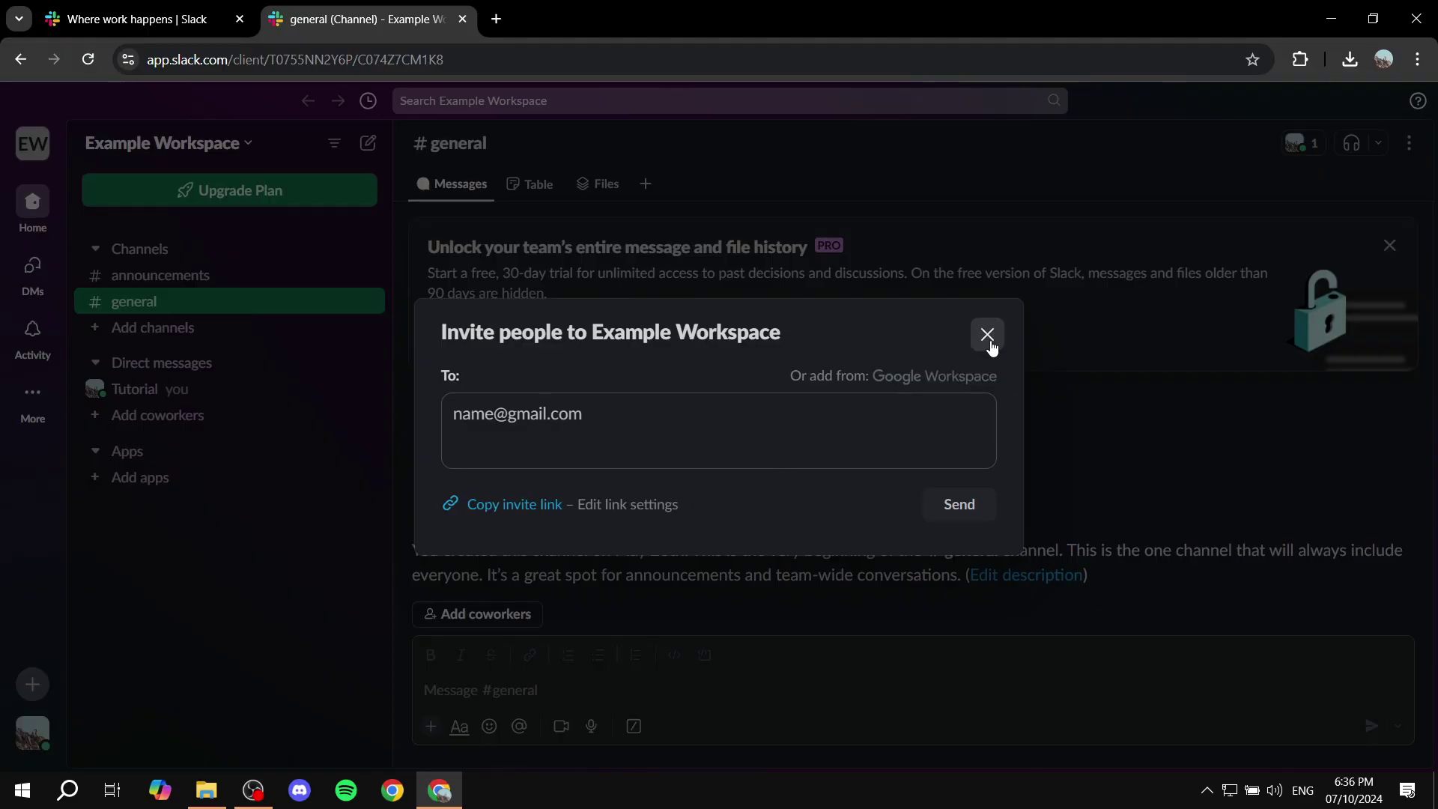
# Search Google for "qr code generator" in a new browser tab and open the qr-code-generator.com site
pyautogui.click(497, 19)
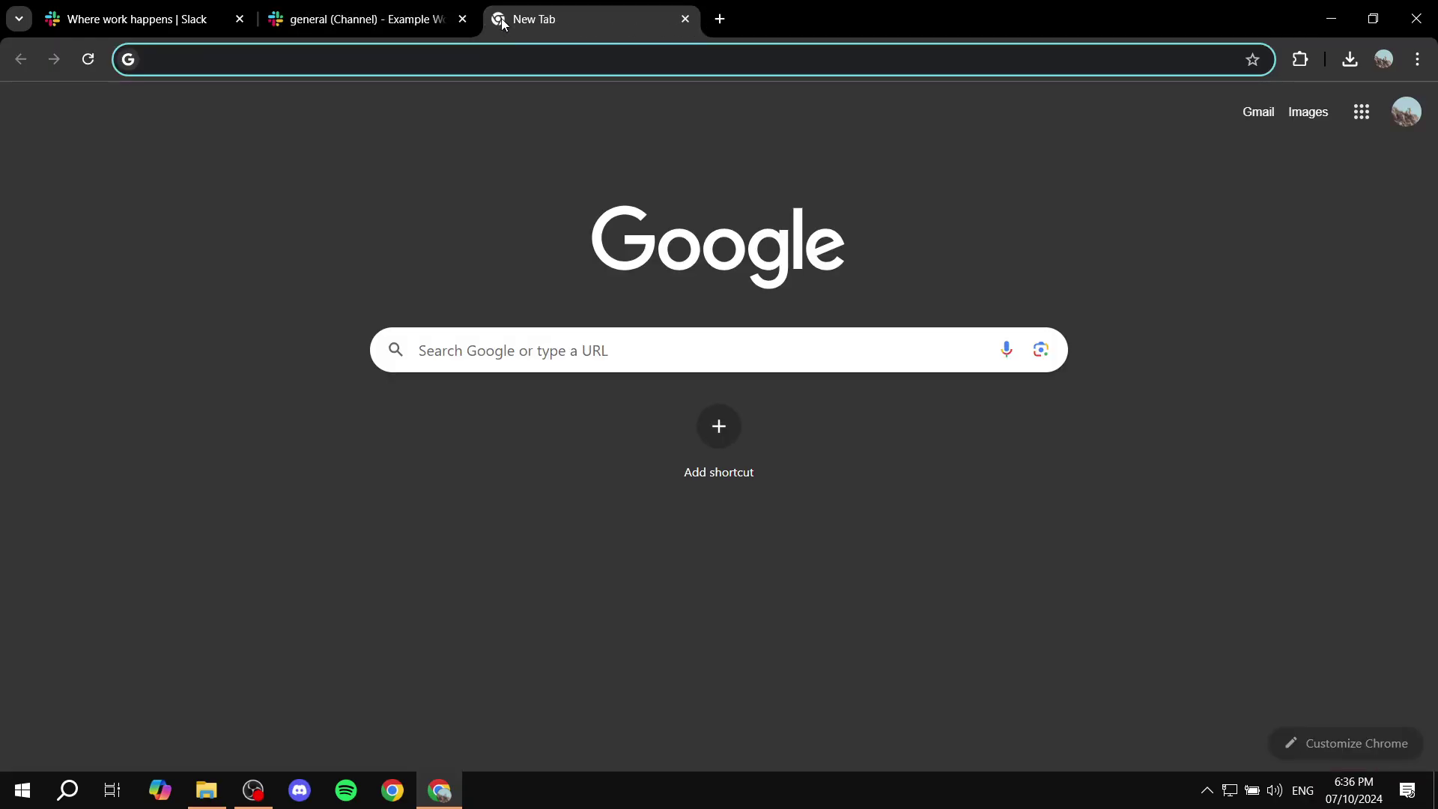
pyautogui.write('q')
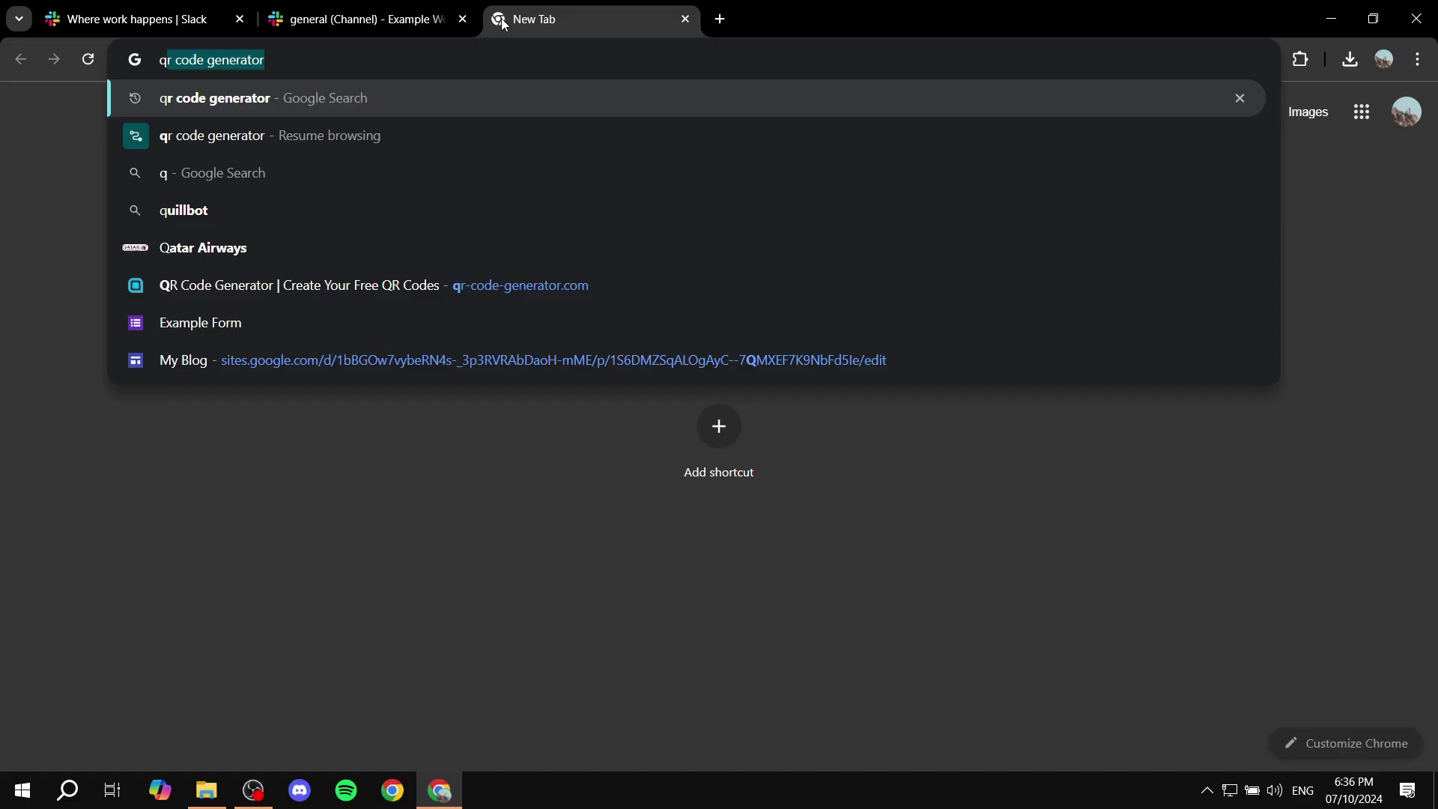
pyautogui.write('r')
pyautogui.press('Return')
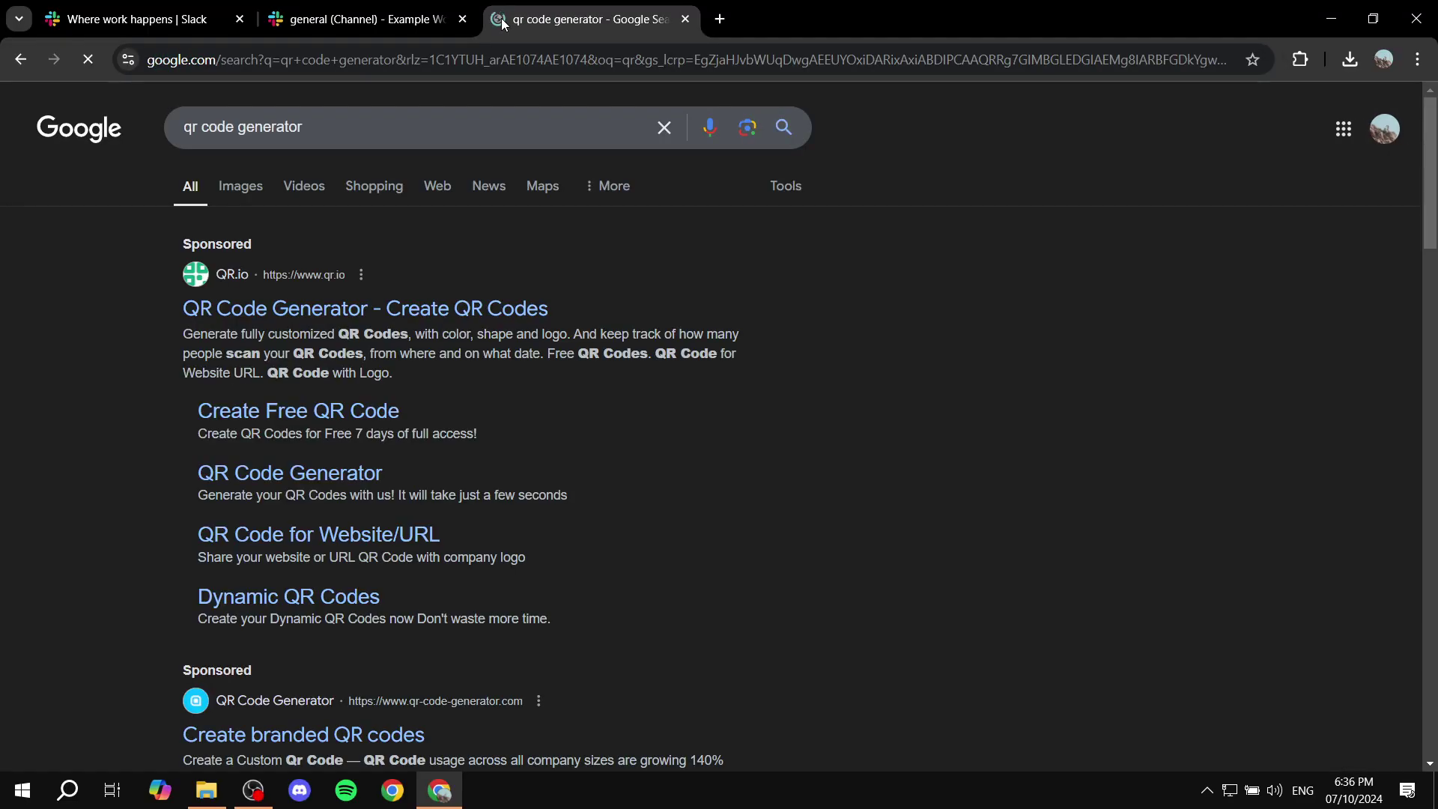
pyautogui.scroll(-7, 353, 260)
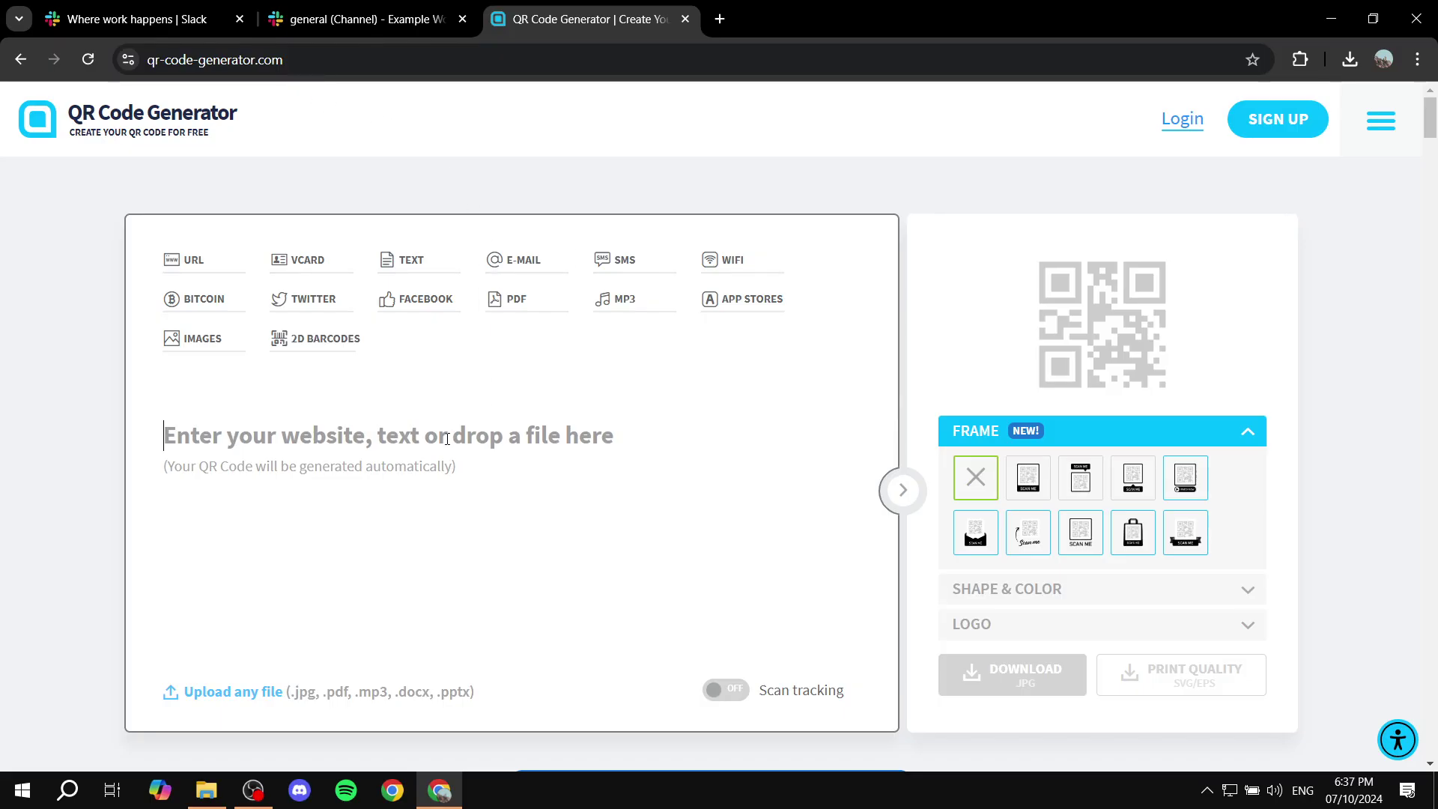
# Generate and download a frameless QR code from the copied workspace invite link, and check the downloaded image
pyautogui.hotkey('ctrl', 'v')
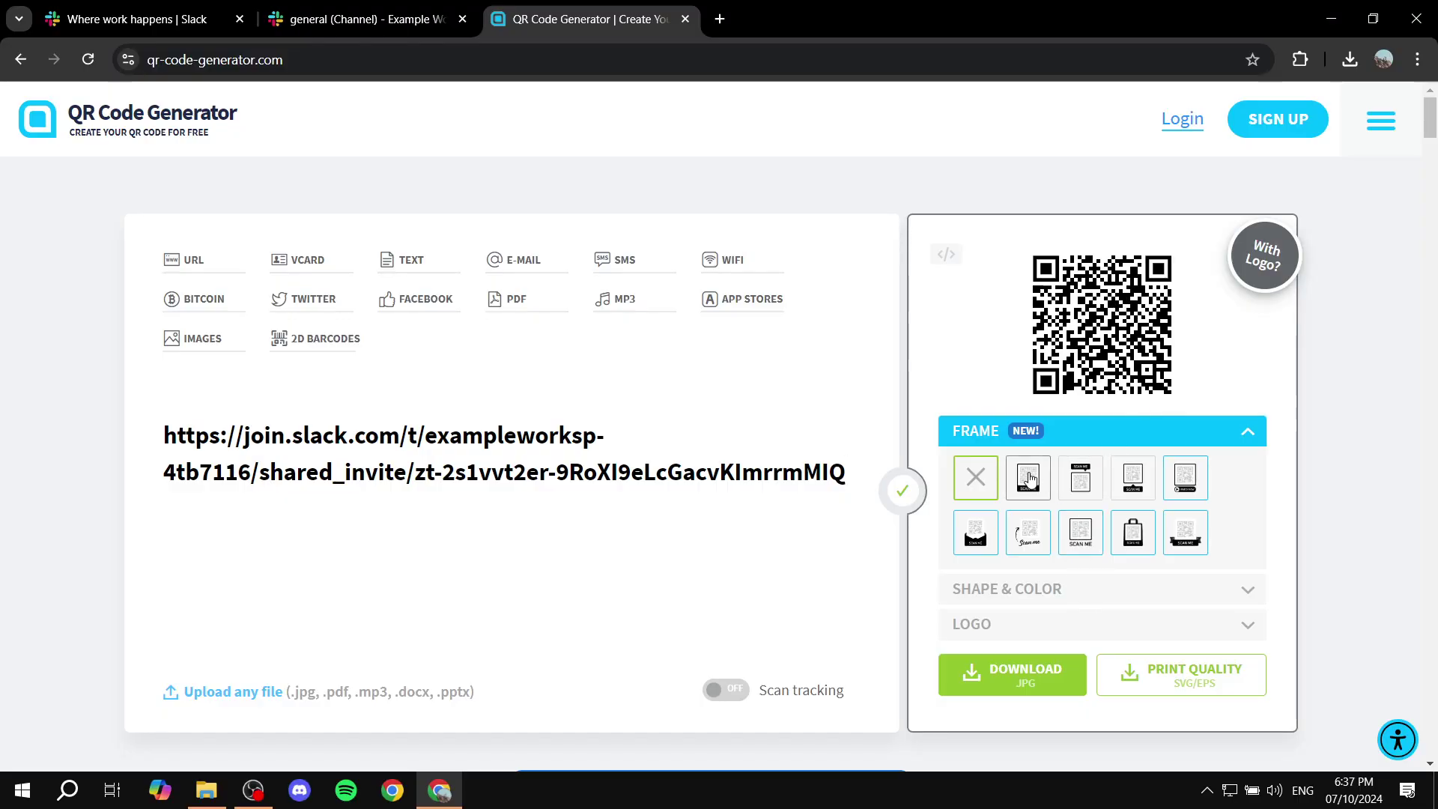
pyautogui.click(1011, 676)
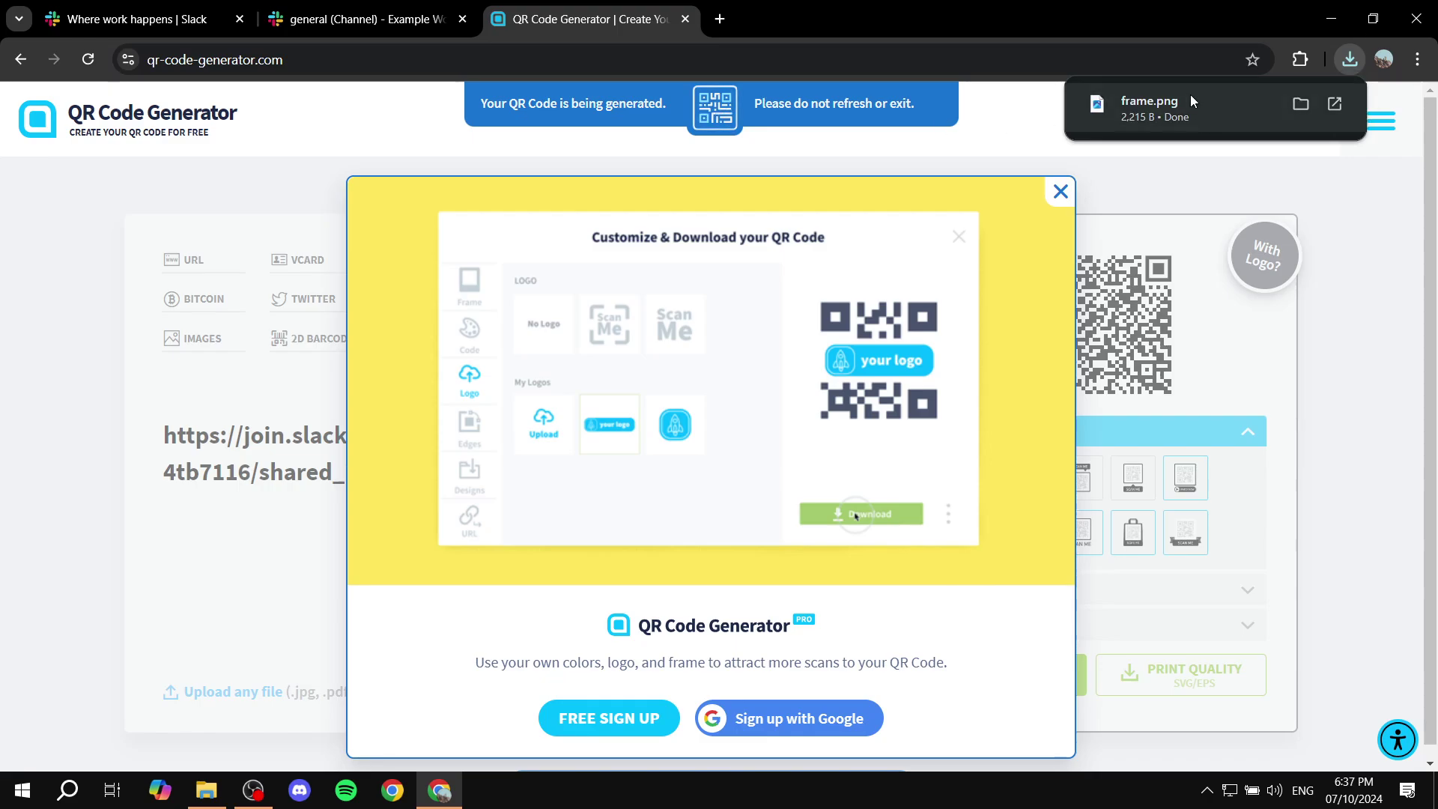
pyautogui.click(1189, 98)
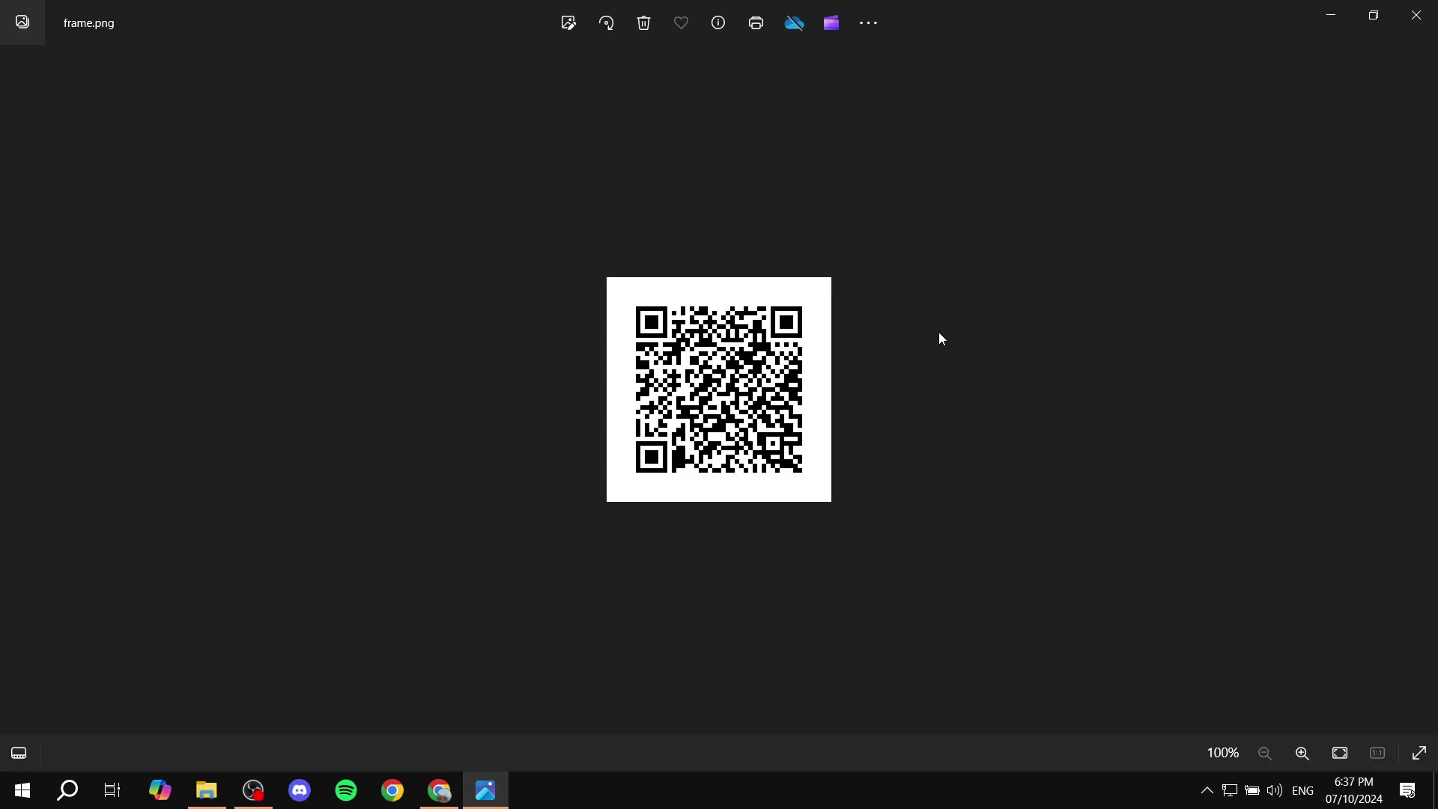
pyautogui.click(1415, 15)
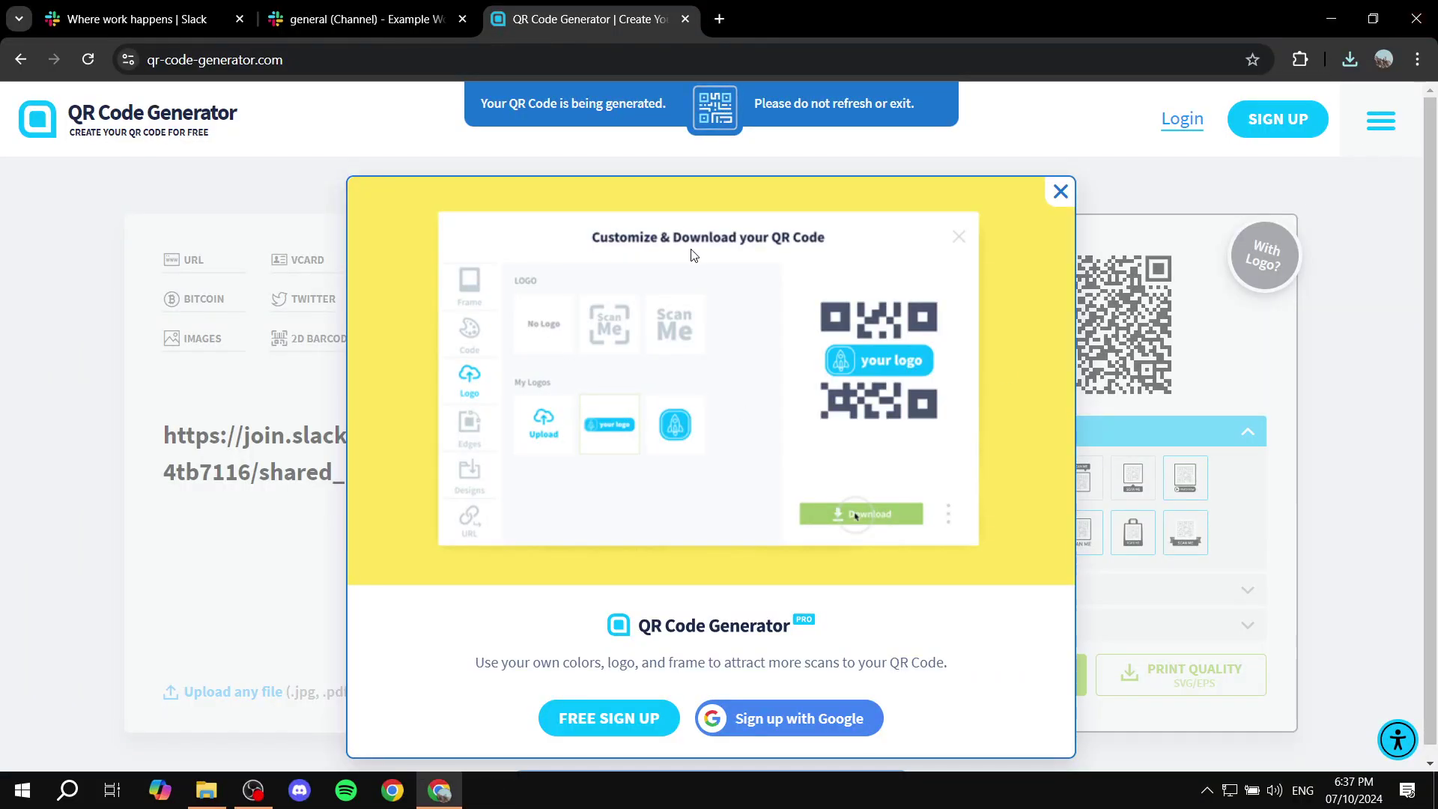